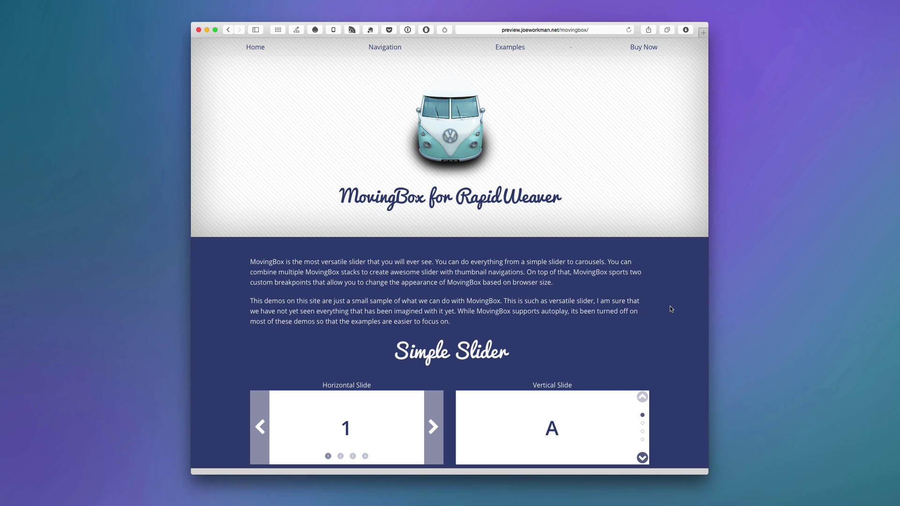
Step: Advance the Vertical Slide demo two slides so it shows C
{"action": "scroll", "coordinate": [655, 311], "scroll_direction": "down", "scroll_amount": 5}
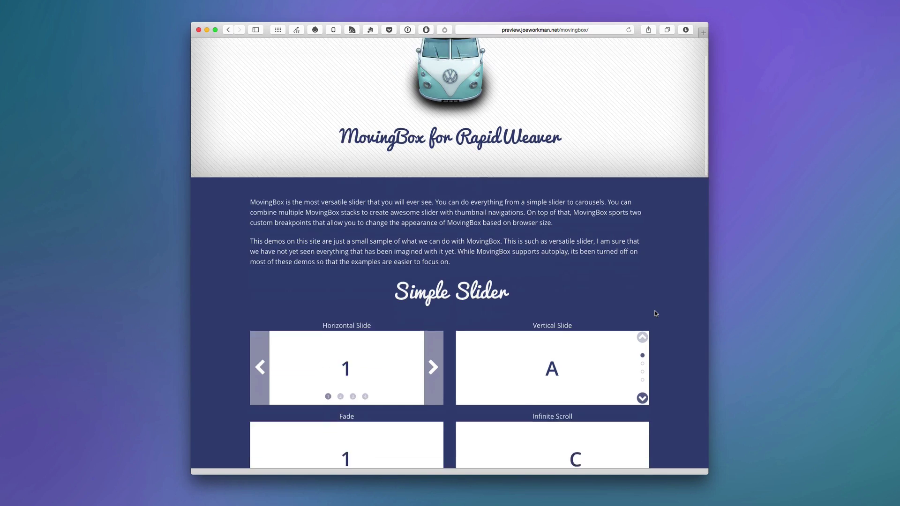
{"action": "scroll", "coordinate": [655, 322], "scroll_direction": "up", "scroll_amount": 1}
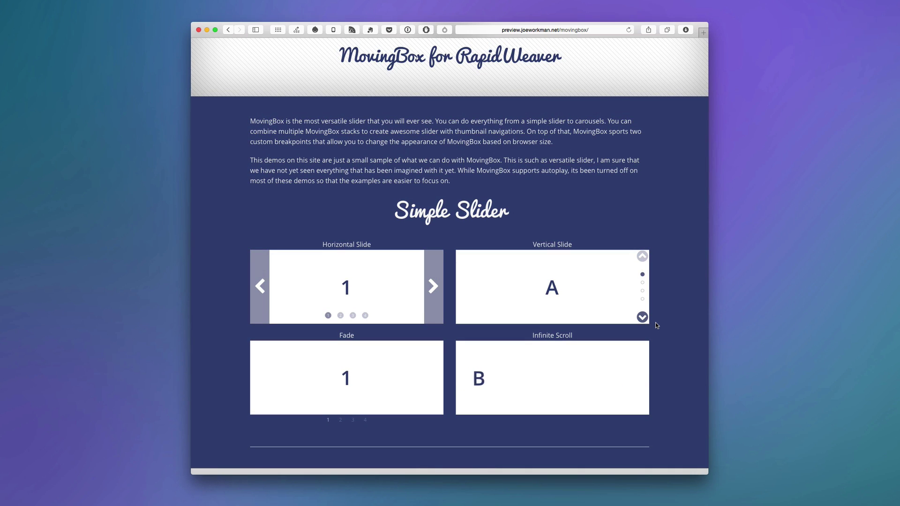
{"action": "left_click", "coordinate": [643, 317]}
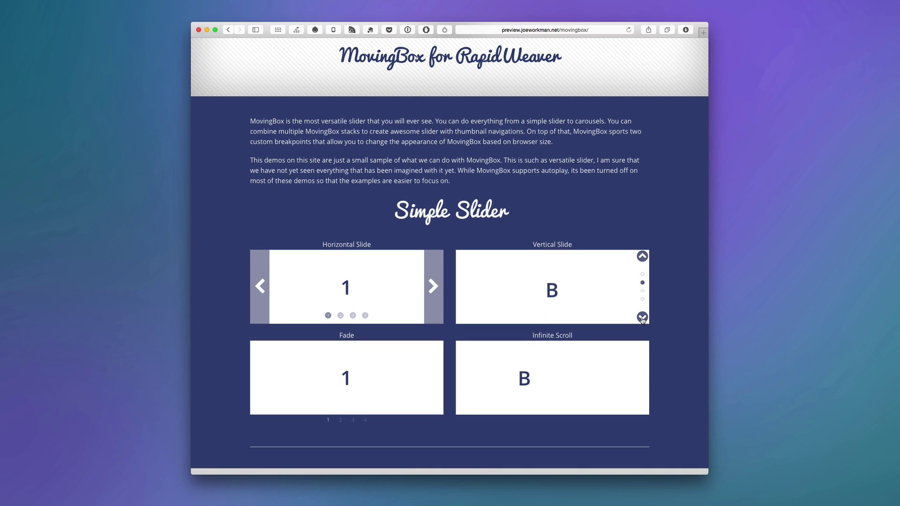
{"action": "left_click", "coordinate": [642, 318]}
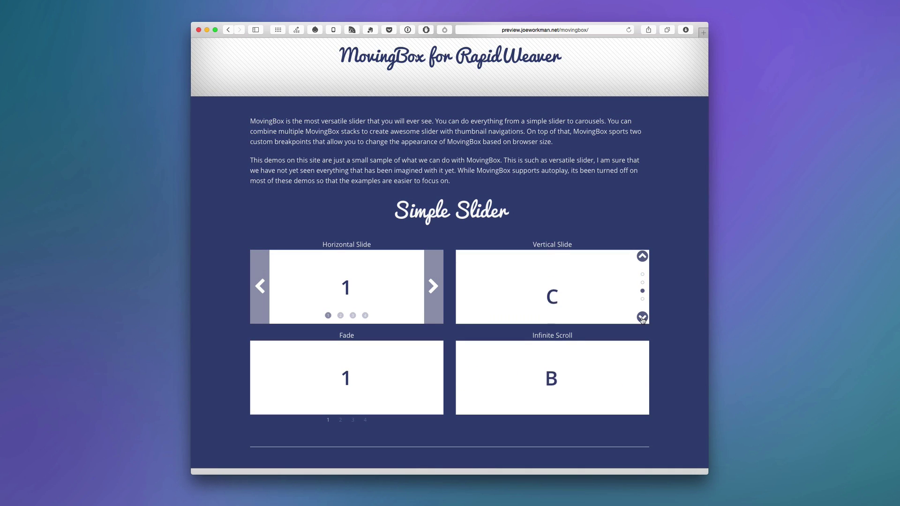
Step: Advance the Horizontal Slide and Fade demos two slides each, to slide 3
{"action": "left_click", "coordinate": [433, 286]}
{"action": "left_click", "coordinate": [433, 286]}
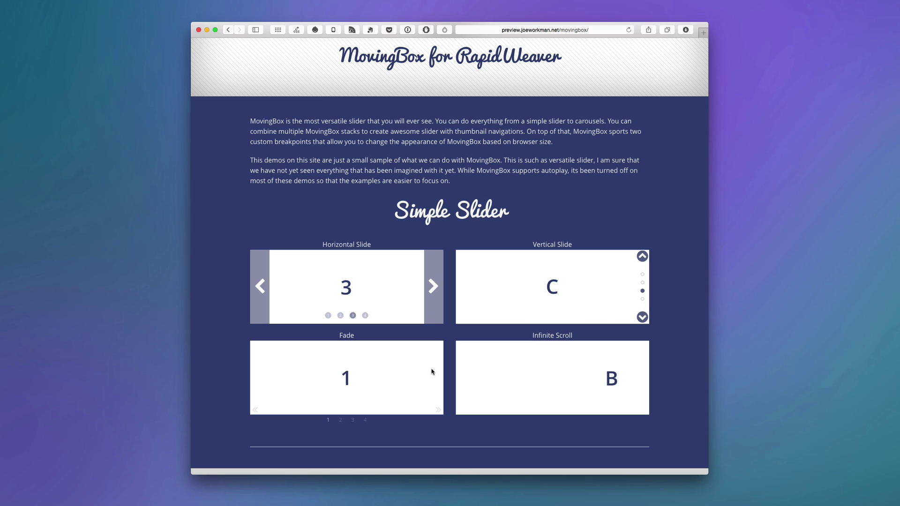
{"action": "left_click", "coordinate": [438, 411]}
{"action": "left_click", "coordinate": [437, 411]}
Step: Advance Move Slide Sets to 4–6, Move Single Slide to 4–7 and Vertical Carousel to 7–9
{"action": "scroll", "coordinate": [518, 447], "scroll_direction": "down", "scroll_amount": 5}
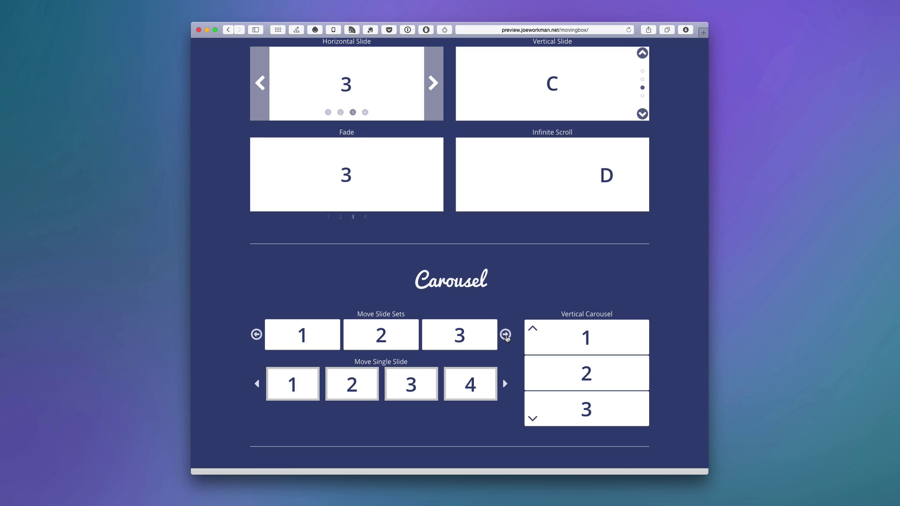
{"action": "left_click", "coordinate": [505, 335]}
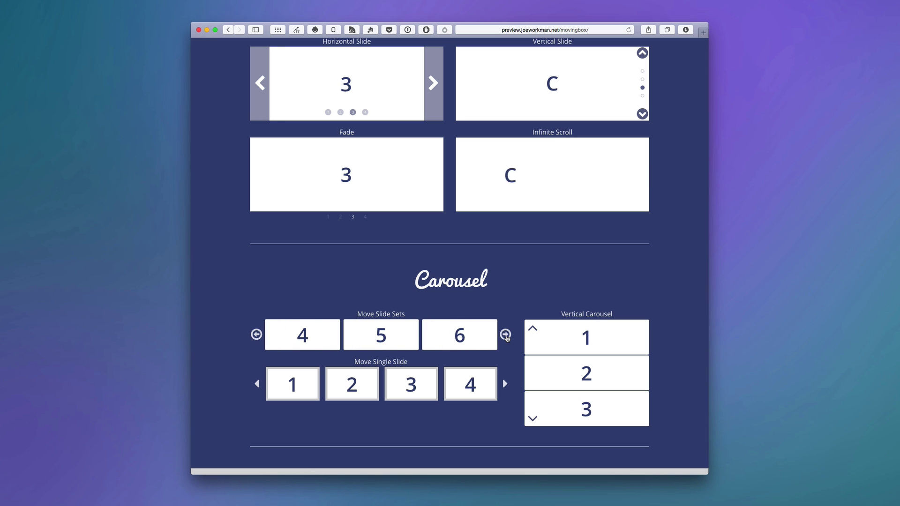
{"action": "left_click", "coordinate": [504, 384]}
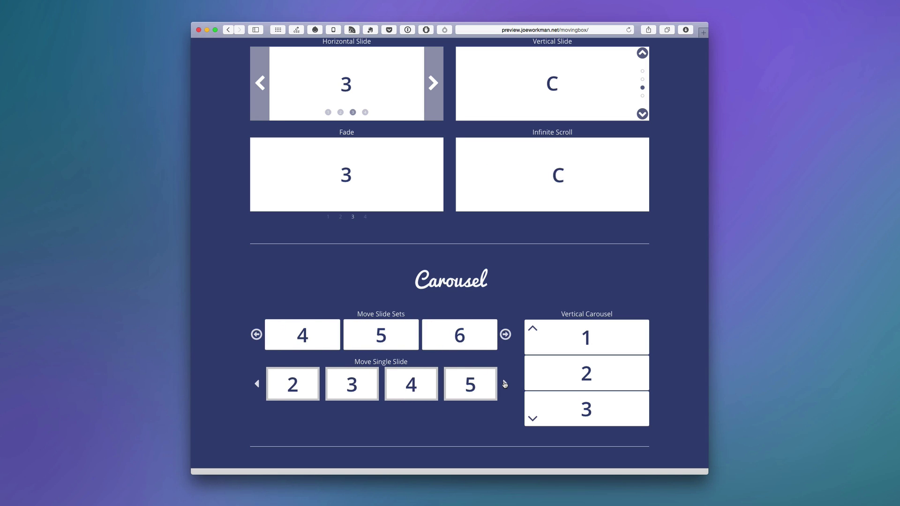
{"action": "left_click", "coordinate": [505, 384]}
{"action": "left_click", "coordinate": [505, 384]}
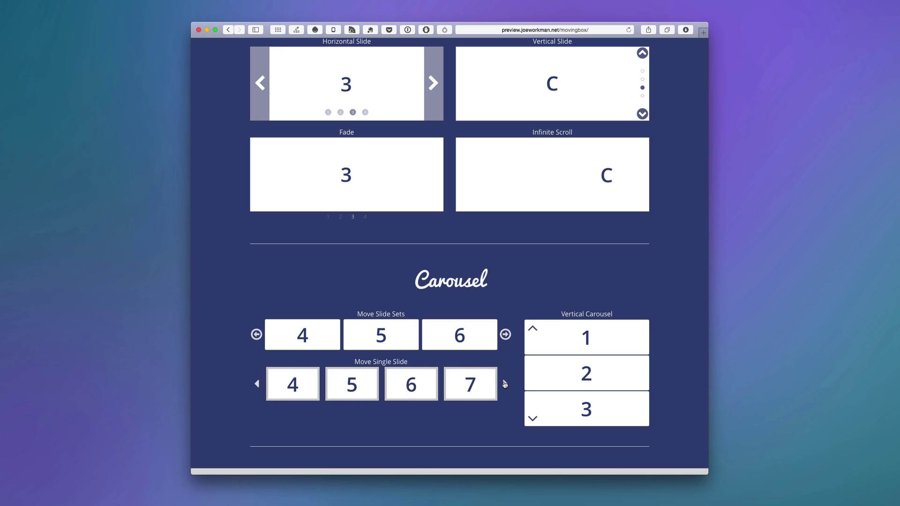
{"action": "left_click", "coordinate": [533, 418]}
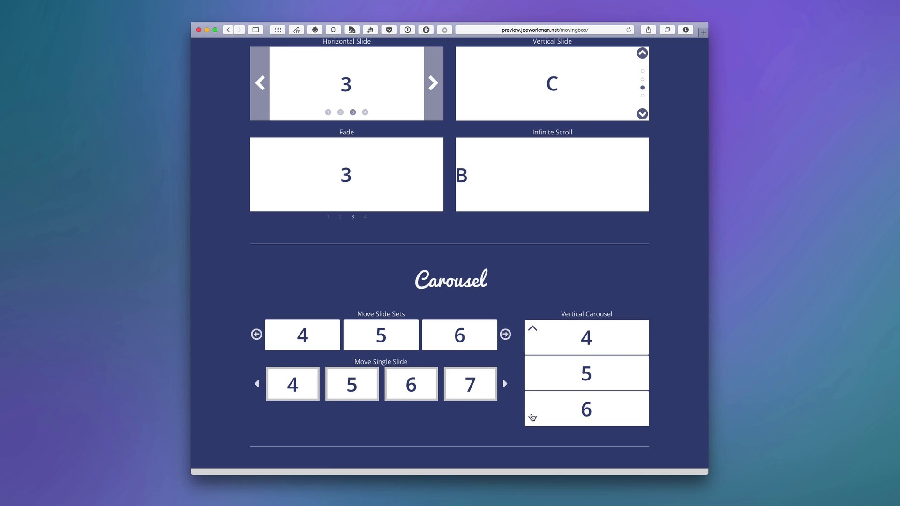
{"action": "left_click", "coordinate": [533, 417]}
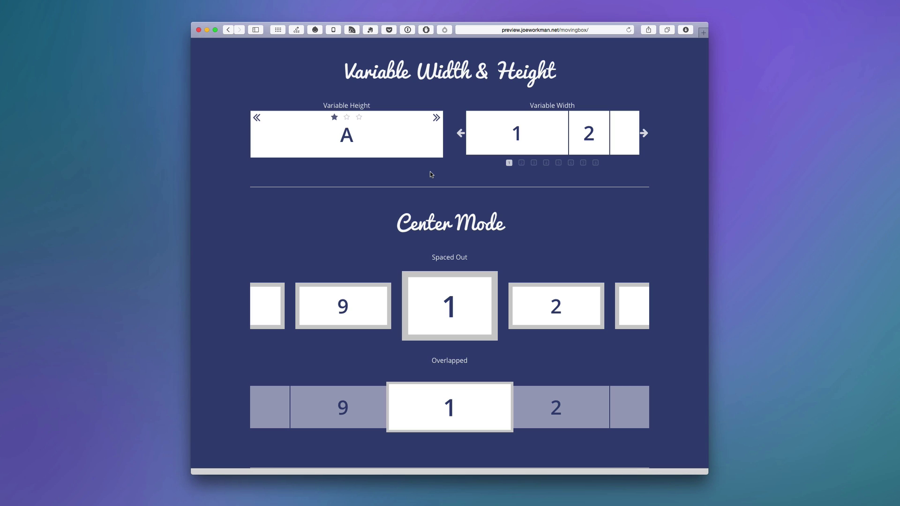
Step: Step Variable Height through B to slide C, then Variable Width from slide 2 to 6
{"action": "left_click", "coordinate": [436, 119]}
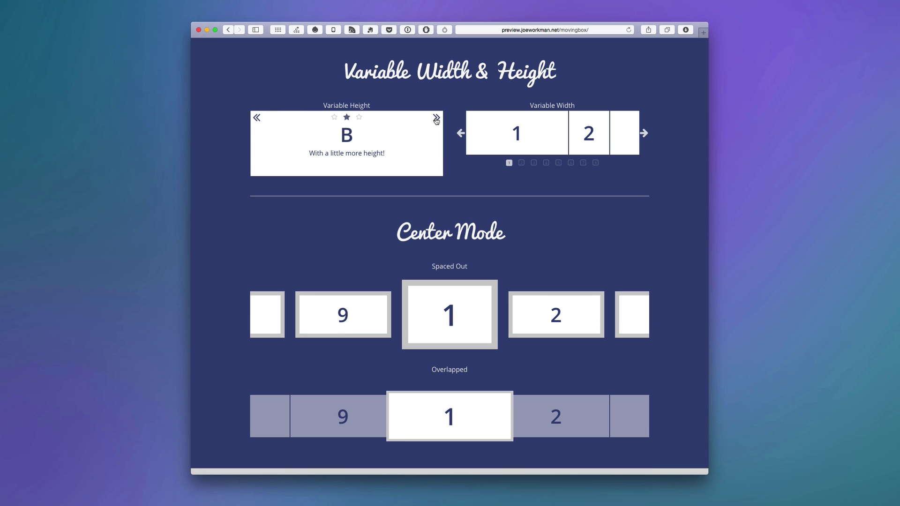
{"action": "left_click", "coordinate": [435, 119]}
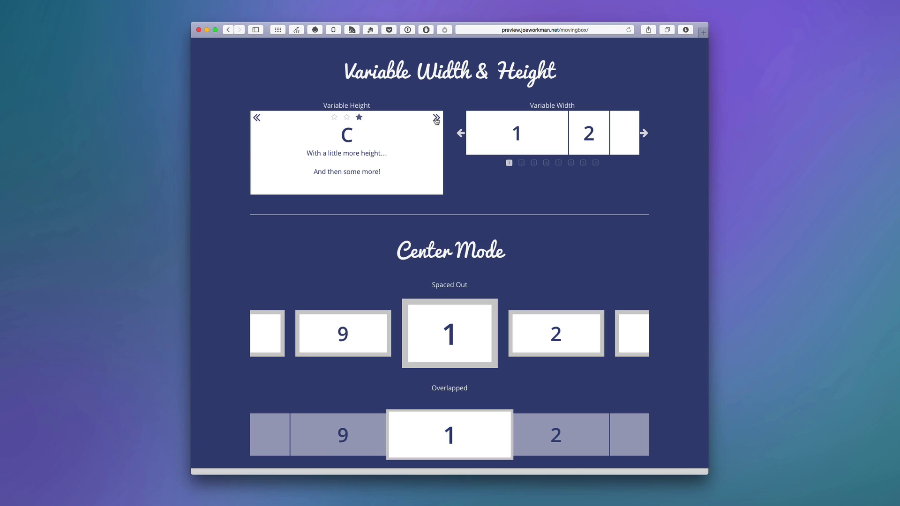
{"action": "left_click", "coordinate": [645, 135]}
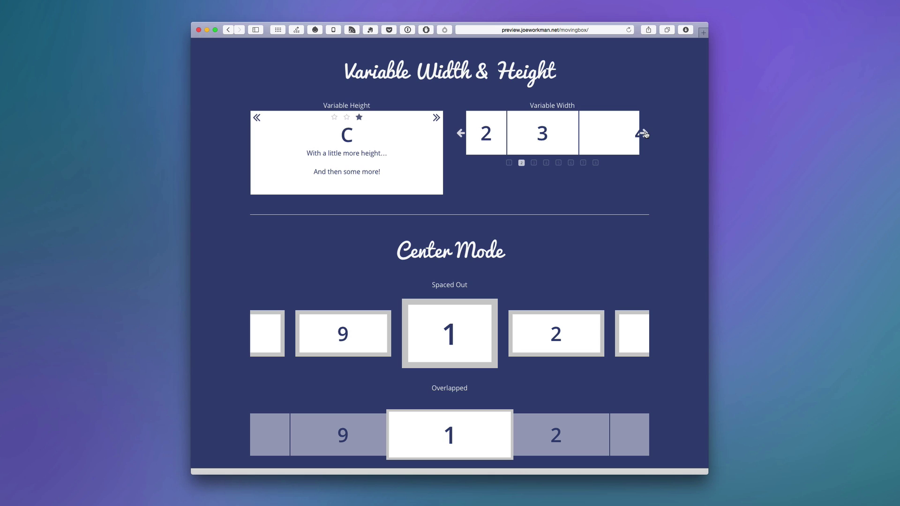
{"action": "left_click", "coordinate": [645, 135]}
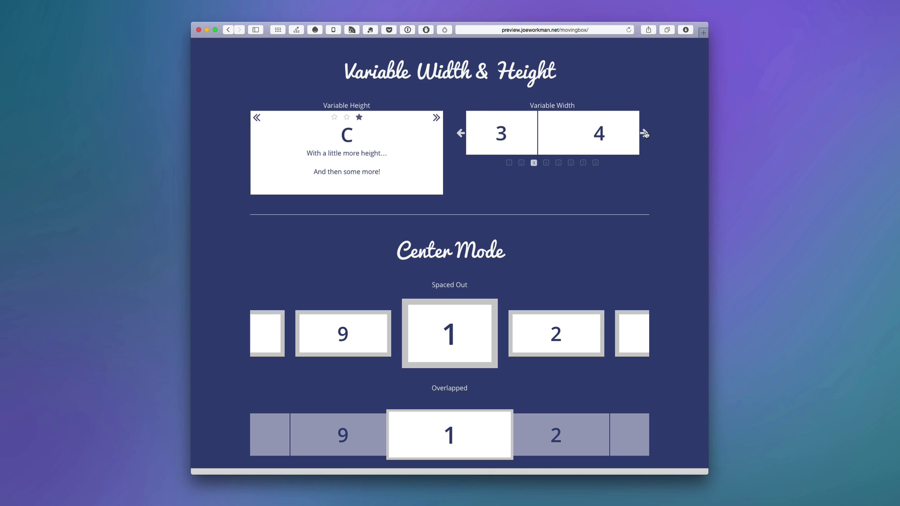
{"action": "left_click", "coordinate": [646, 134]}
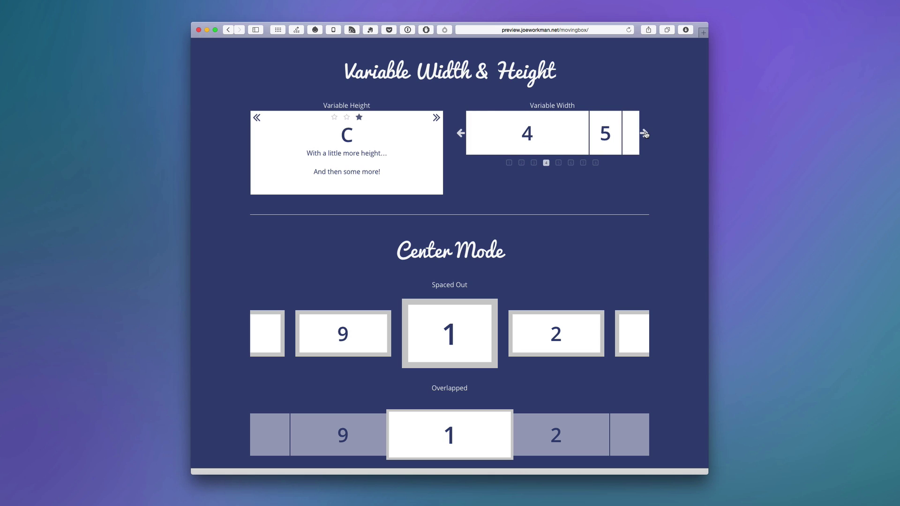
{"action": "left_click", "coordinate": [645, 134]}
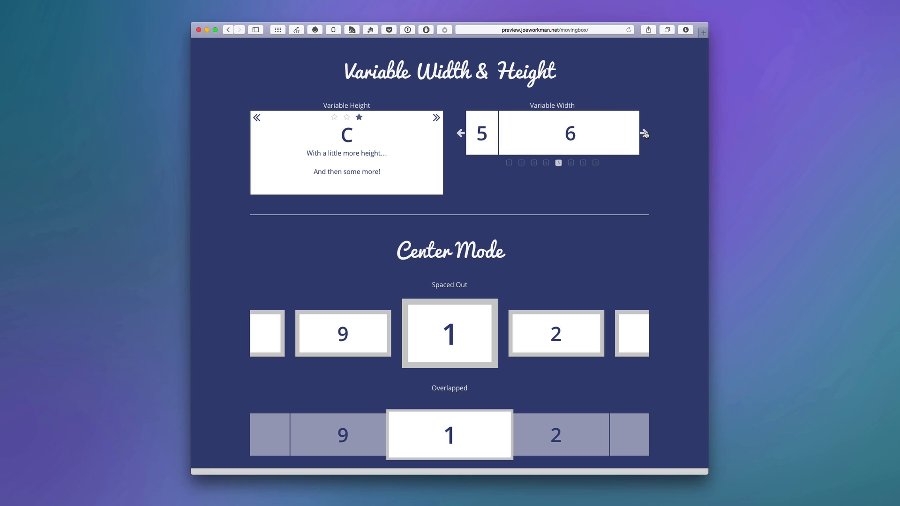
{"action": "left_click", "coordinate": [645, 135]}
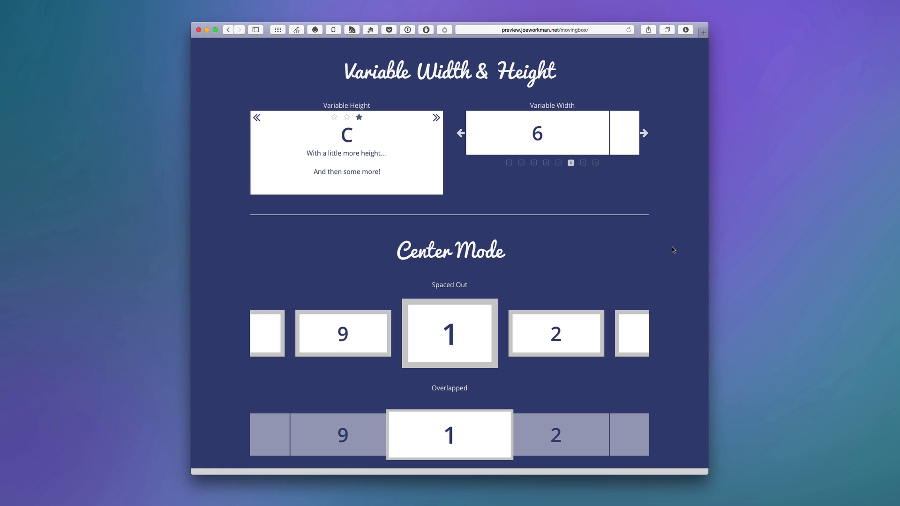
Step: Centre slide 5 in the Spaced Out carousel and slide 4 in Overlapped
{"action": "left_click", "coordinate": [591, 322]}
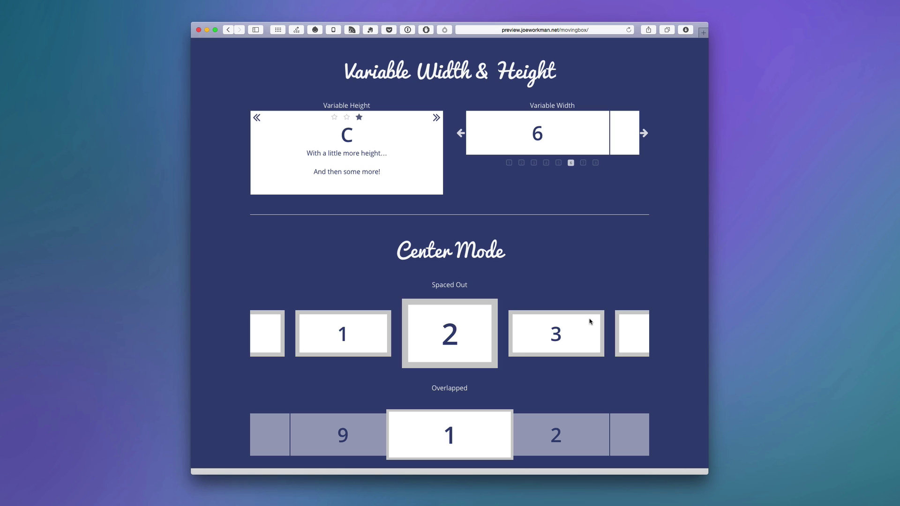
{"action": "left_click", "coordinate": [588, 330]}
{"action": "left_click", "coordinate": [588, 329]}
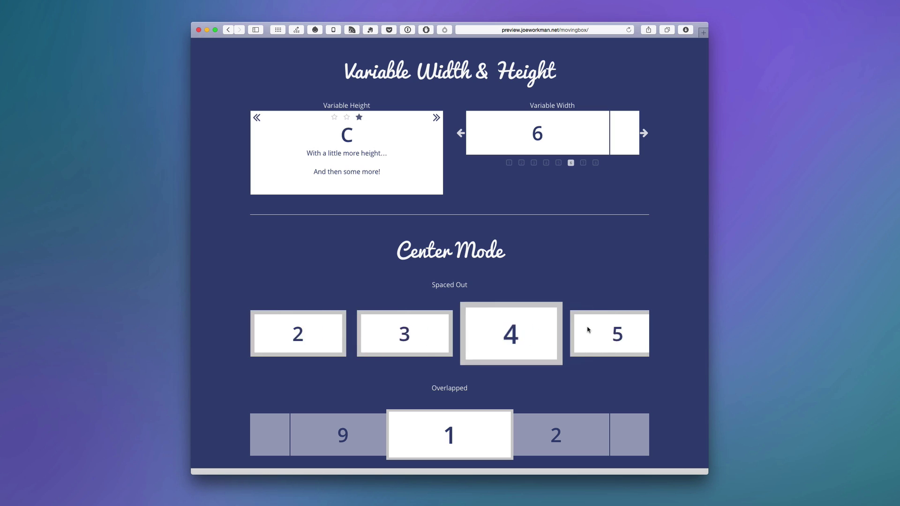
{"action": "left_click", "coordinate": [587, 329]}
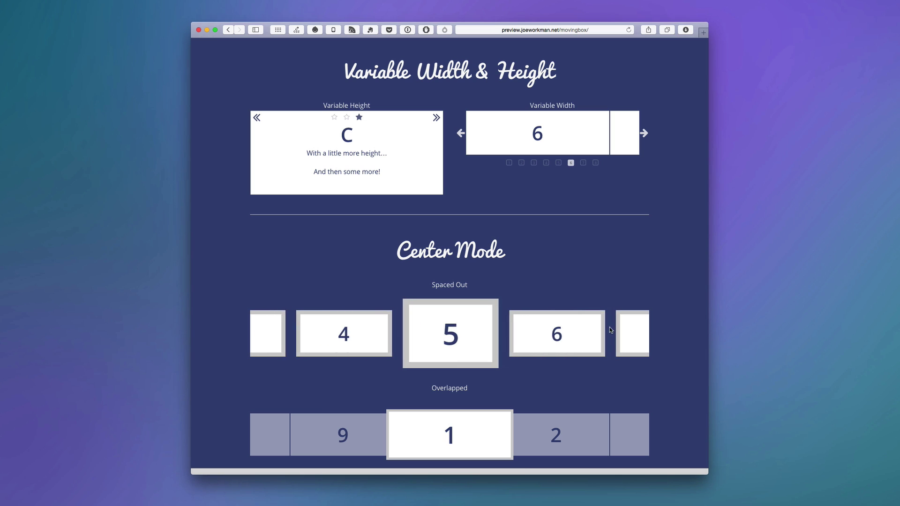
{"action": "left_click", "coordinate": [575, 424]}
{"action": "left_click", "coordinate": [575, 423]}
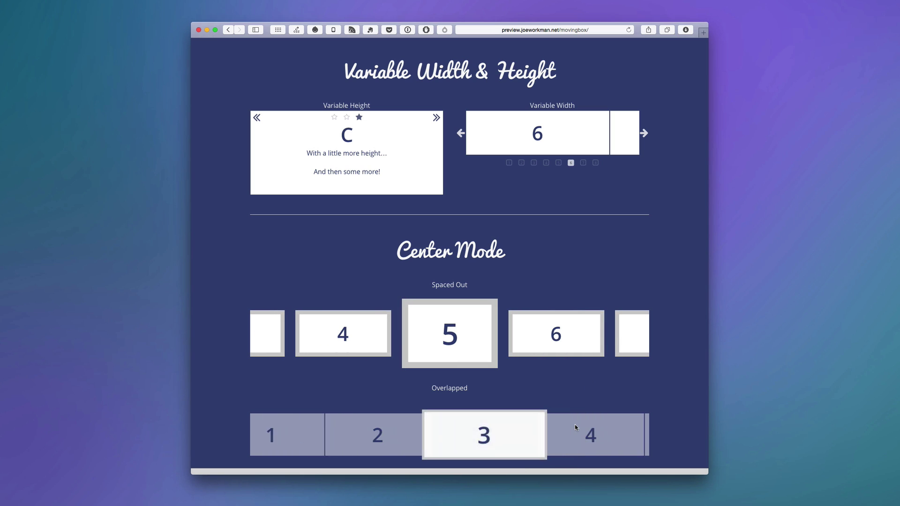
{"action": "left_click", "coordinate": [574, 423]}
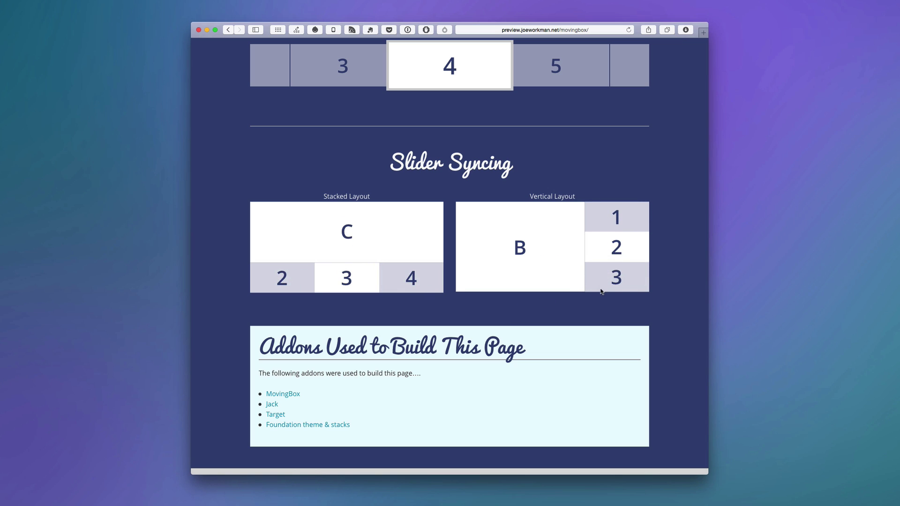
Step: Step the synced Vertical Layout slider back through D, B to A, then forward to C
{"action": "left_click", "coordinate": [629, 218]}
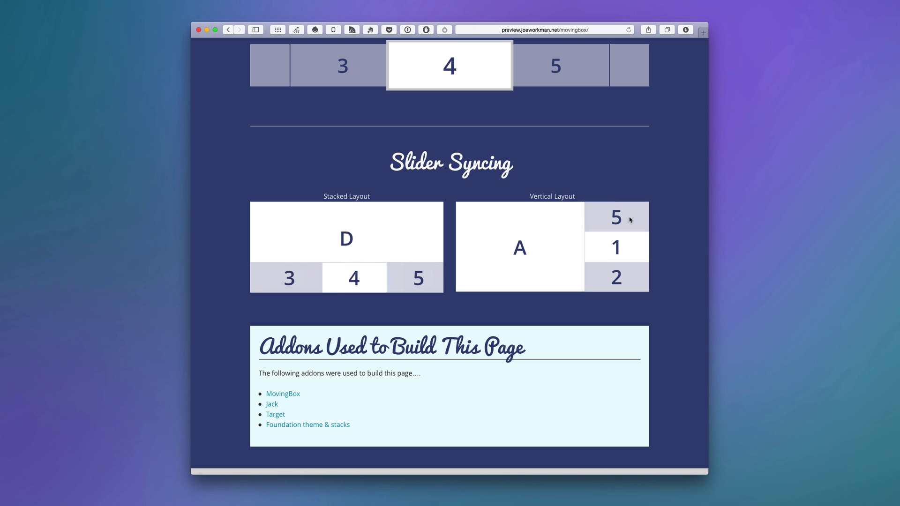
{"action": "left_click", "coordinate": [630, 219]}
{"action": "left_click", "coordinate": [629, 218]}
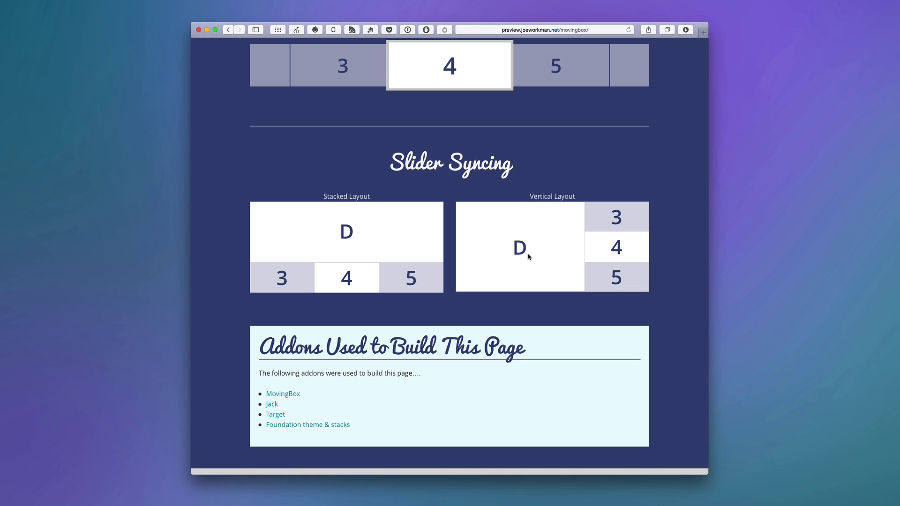
{"action": "left_click", "coordinate": [604, 215]}
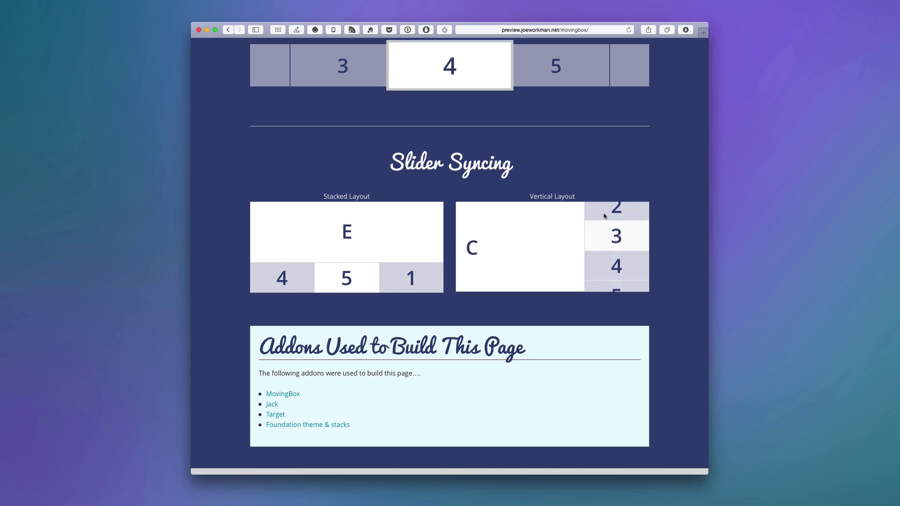
{"action": "left_click", "coordinate": [605, 216]}
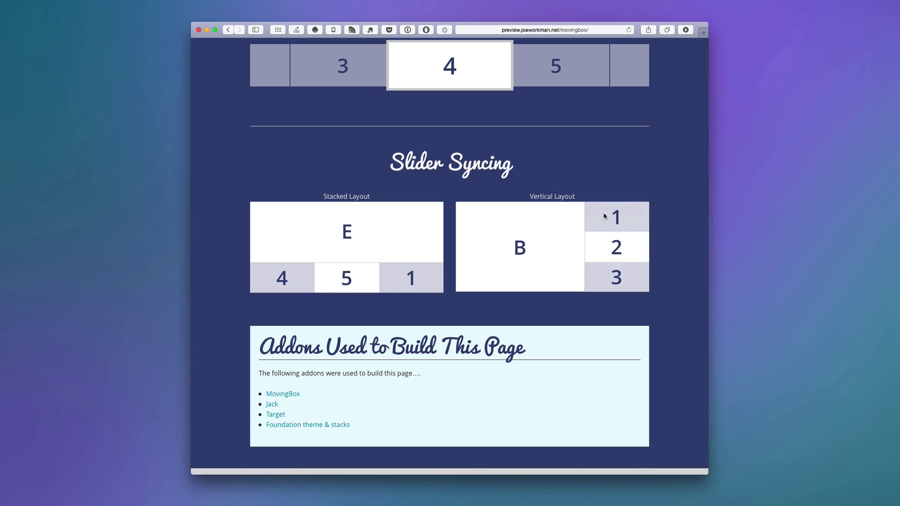
{"action": "left_click", "coordinate": [604, 216]}
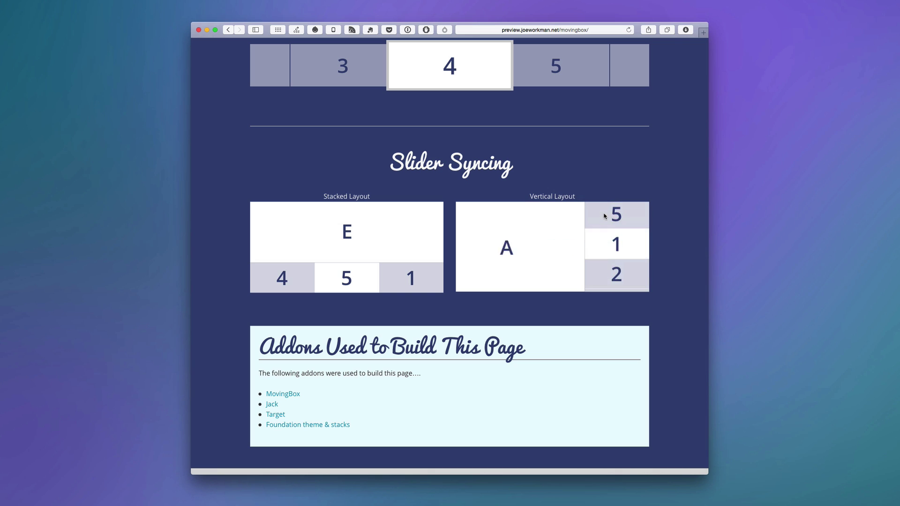
{"action": "left_click", "coordinate": [615, 273]}
{"action": "left_click", "coordinate": [615, 272]}
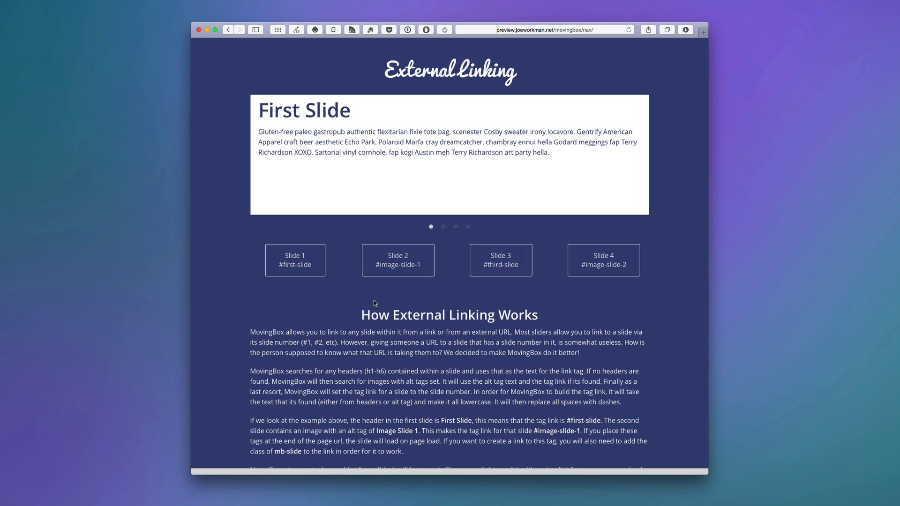
Step: Jump the External Linking slider to Slide 2, Slide 3 and Slide 4
{"action": "left_click", "coordinate": [398, 261]}
{"action": "left_click", "coordinate": [479, 260]}
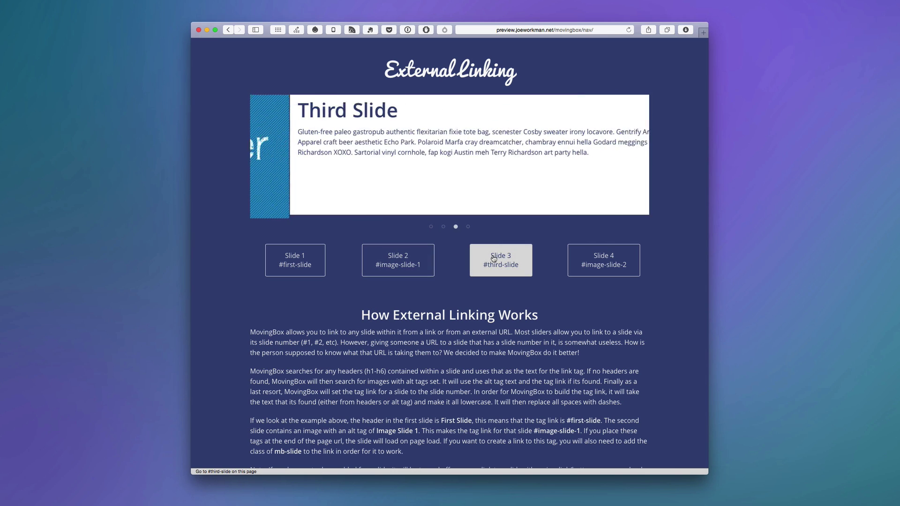
{"action": "left_click", "coordinate": [588, 259]}
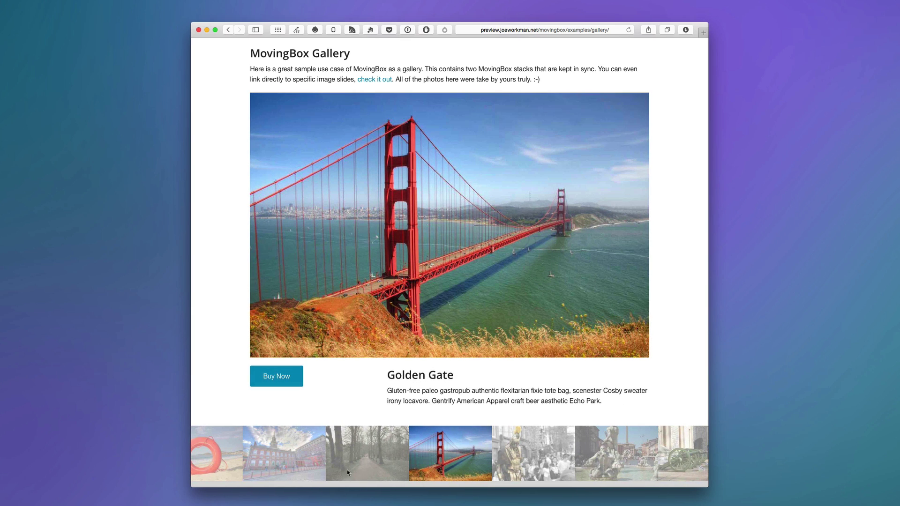
Step: Show the Gladiator photo, then advance the gallery to Fontana del Moro and Canons
{"action": "left_click", "coordinate": [542, 449]}
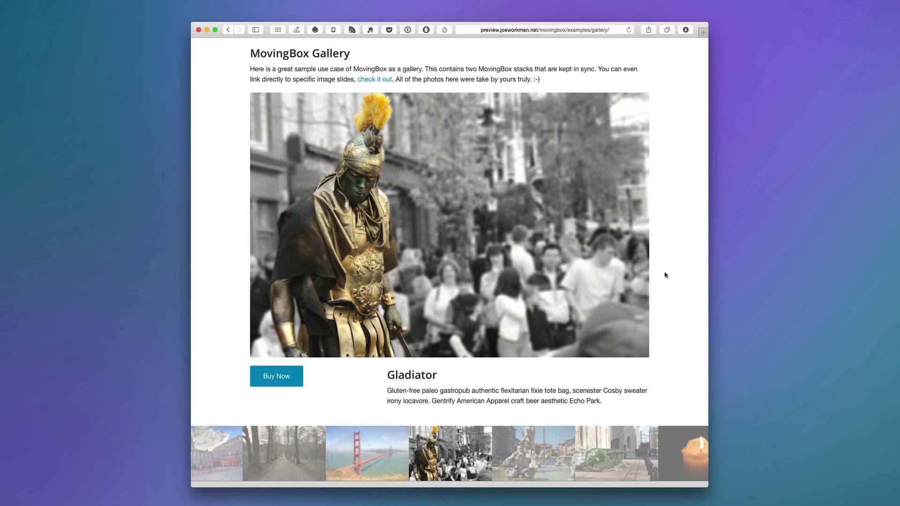
{"action": "key", "text": "Right"}
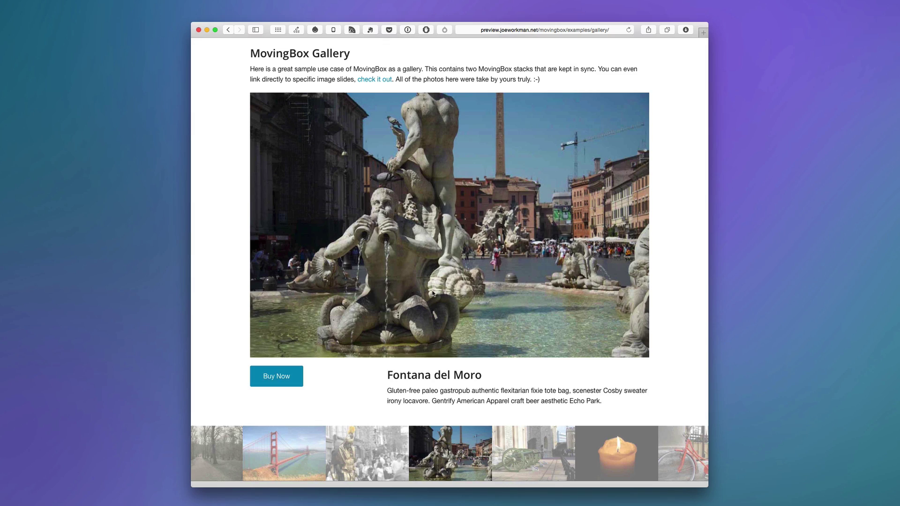
{"action": "key", "text": "Right"}
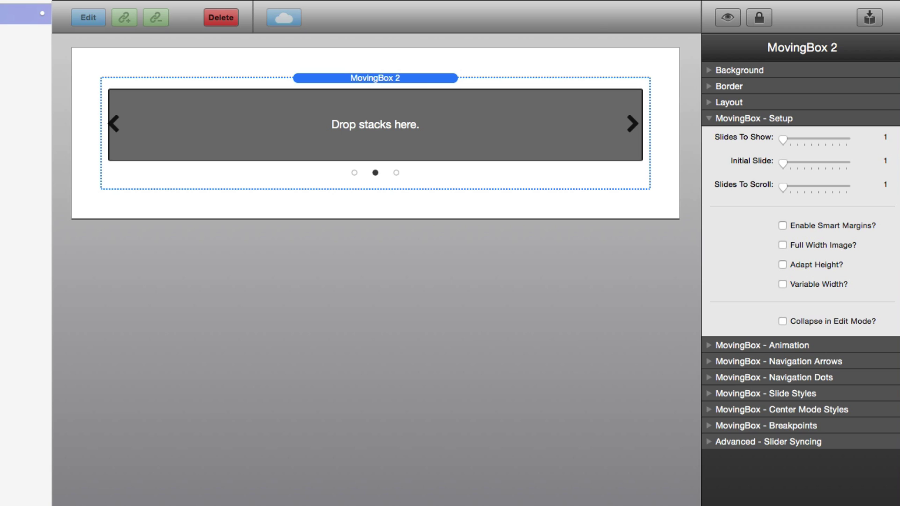
Step: Drop a placeholder PNG from Finder into MovingBox 2 as an Image slide
{"action": "left_click_drag", "start_coordinate": [406, 145], "coordinate": [404, 133]}
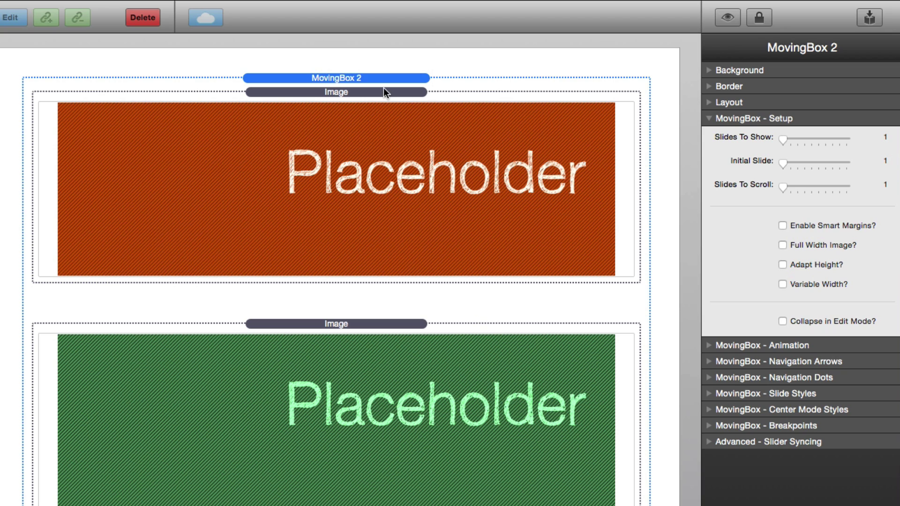
Step: Drag the green Image placeholder above the orange one inside MovingBox 2
{"action": "left_click", "coordinate": [365, 92]}
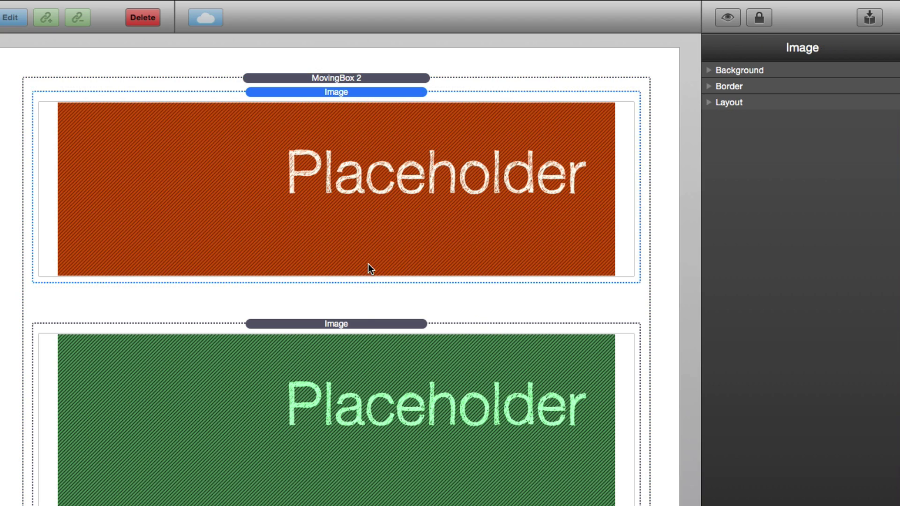
{"action": "left_click", "coordinate": [362, 325]}
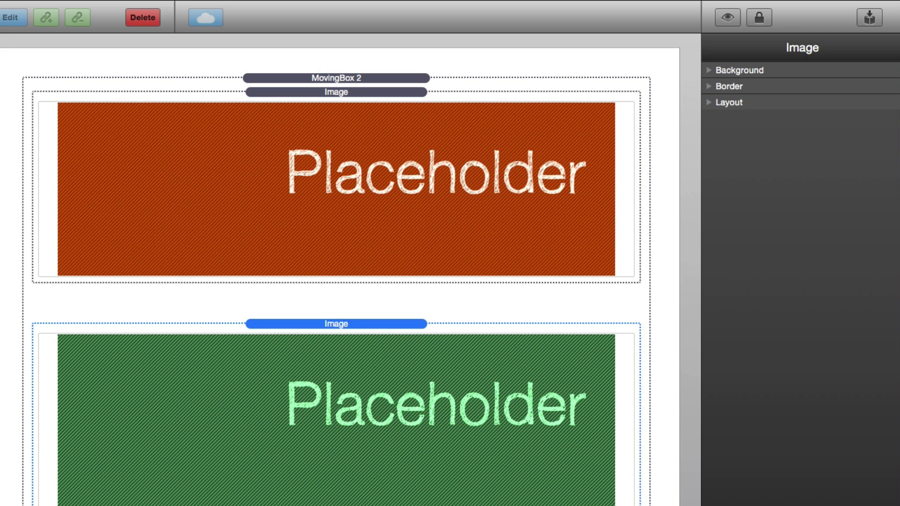
{"action": "scroll", "coordinate": [374, 215], "scroll_direction": "down", "scroll_amount": 2}
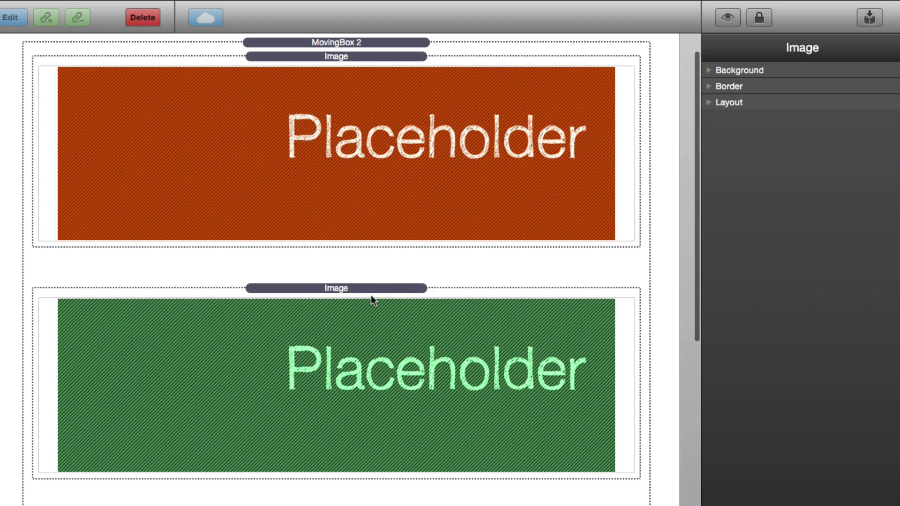
{"action": "scroll", "coordinate": [347, 450], "scroll_direction": "down", "scroll_amount": 10}
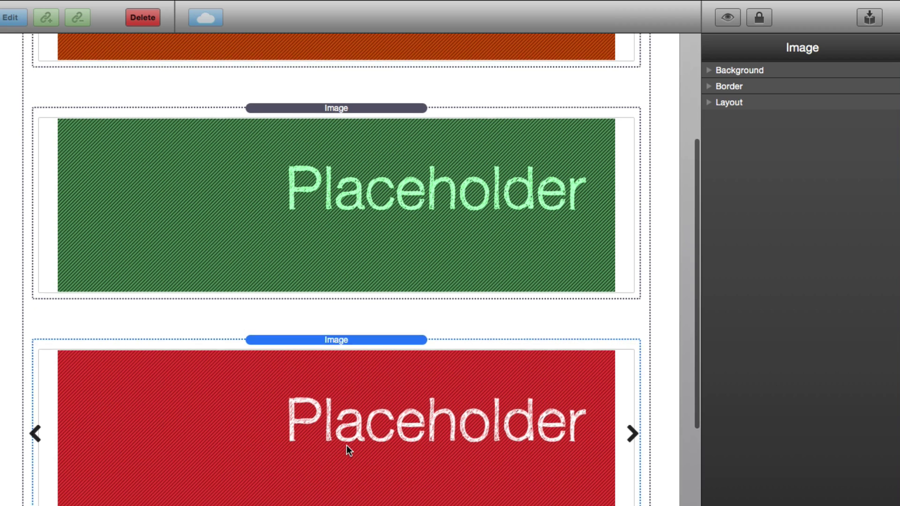
{"action": "scroll", "coordinate": [347, 447], "scroll_direction": "down", "scroll_amount": 10}
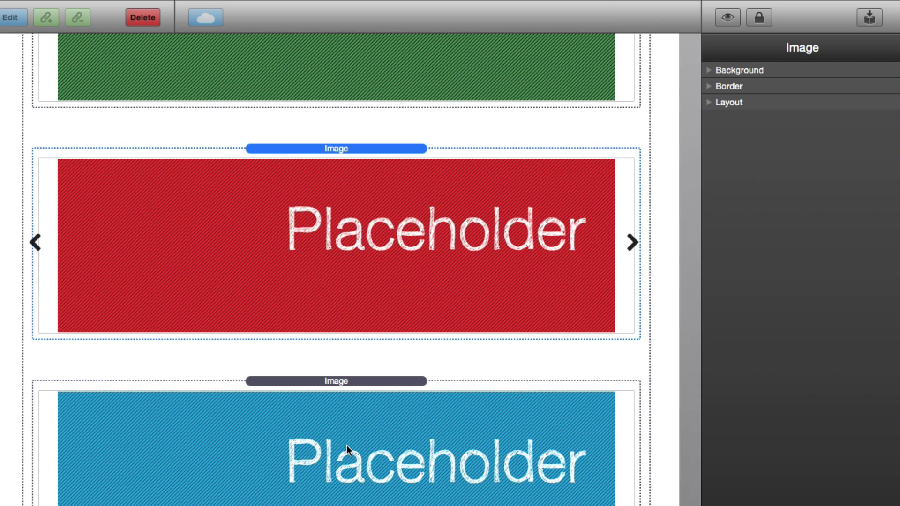
{"action": "scroll", "coordinate": [347, 445], "scroll_direction": "up", "scroll_amount": 9}
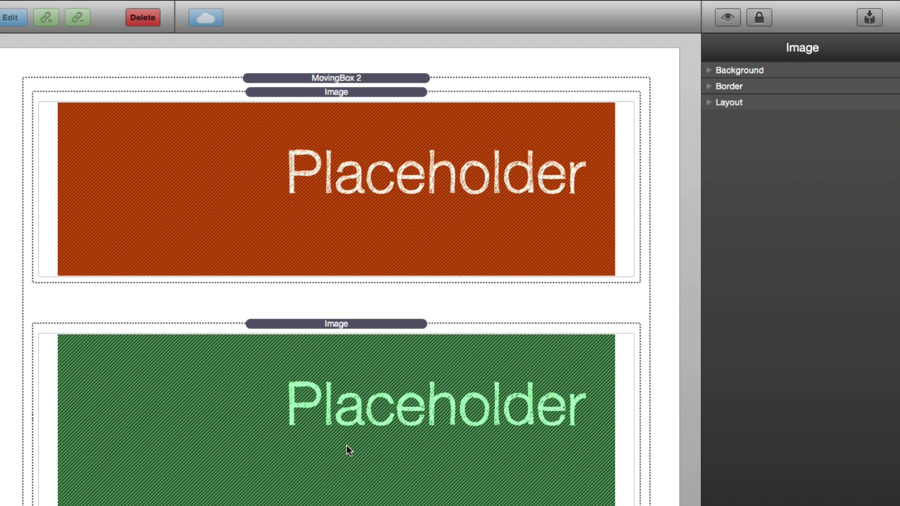
{"action": "left_click", "coordinate": [348, 326]}
{"action": "left_click_drag", "start_coordinate": [343, 324], "coordinate": [372, 105]}
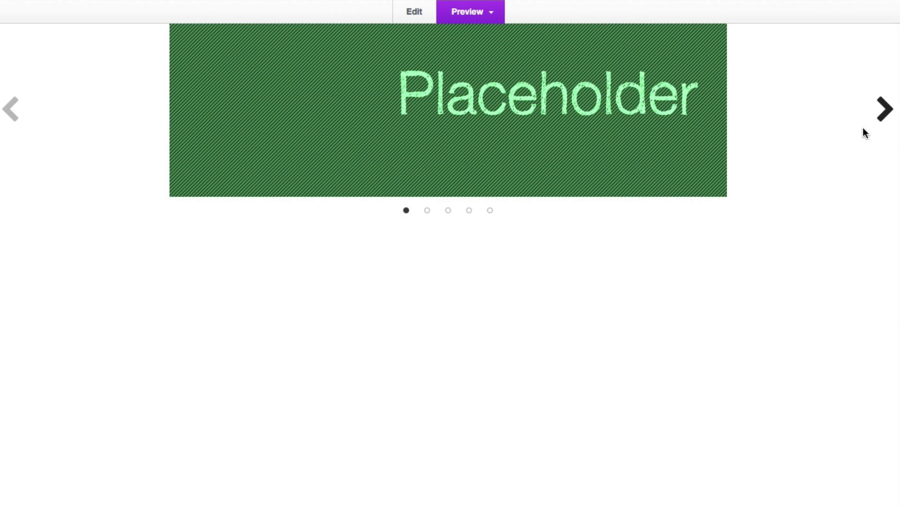
Step: Advance the previewed slider past the light-blue slide to the last, dark-blue one
{"action": "left_click", "coordinate": [881, 114]}
{"action": "left_click", "coordinate": [882, 114]}
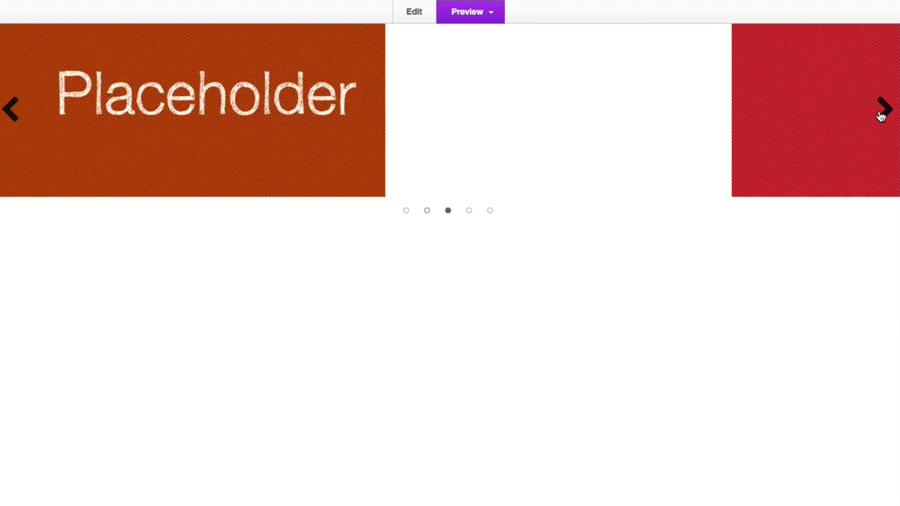
{"action": "left_click", "coordinate": [881, 114]}
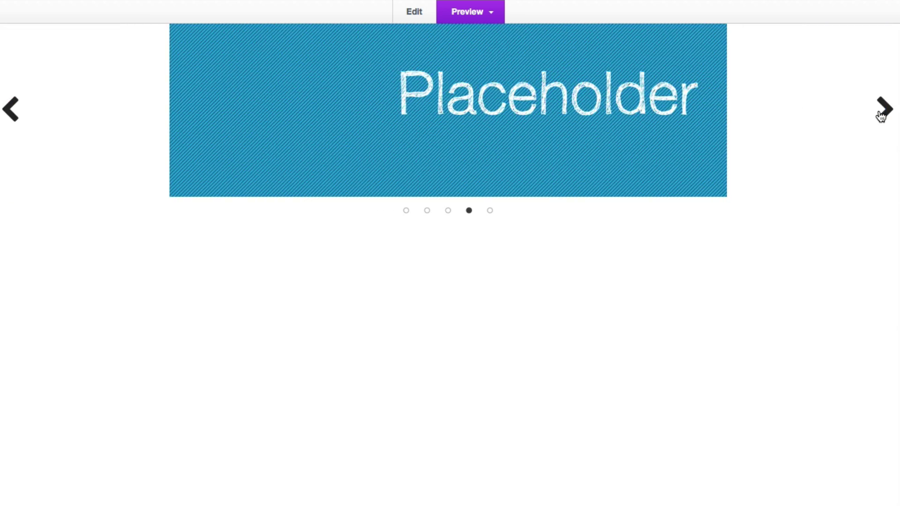
{"action": "left_click", "coordinate": [882, 114]}
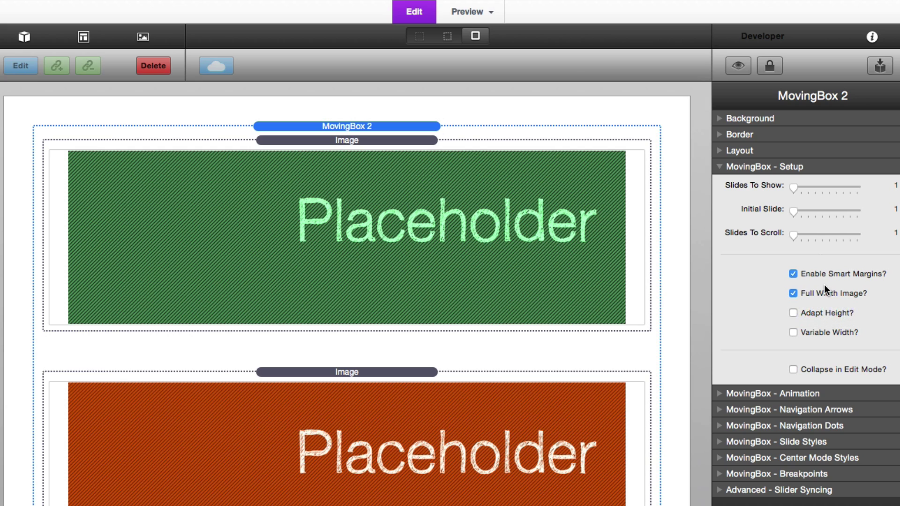
Step: Preview the page with smart margins and full-width images enabled on the MovingBox 2 slider
{"action": "key", "text": "super+shift+p"}
Step: Set Slides To Show to 3, then page the preview forward twice to its last position
{"action": "left_click_drag", "start_coordinate": [791, 185], "coordinate": [809, 192]}
{"action": "key", "text": "super+r"}
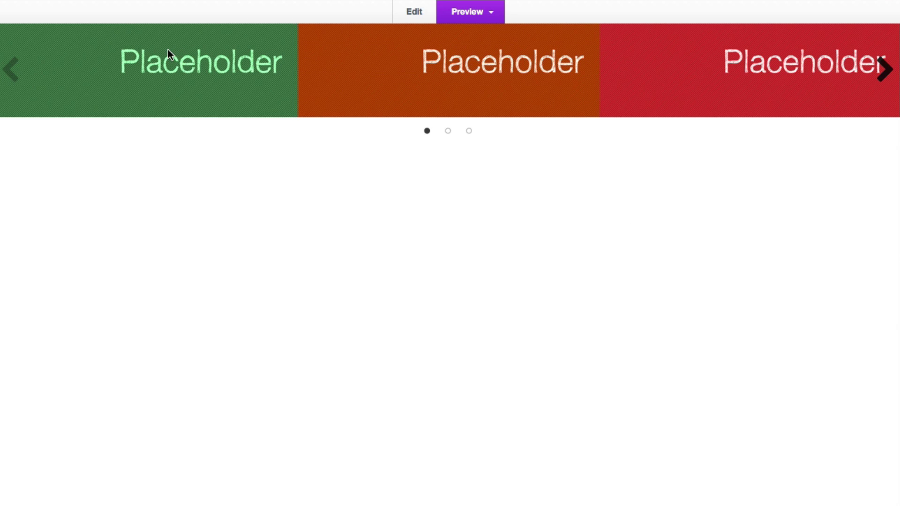
{"action": "left_click", "coordinate": [891, 67]}
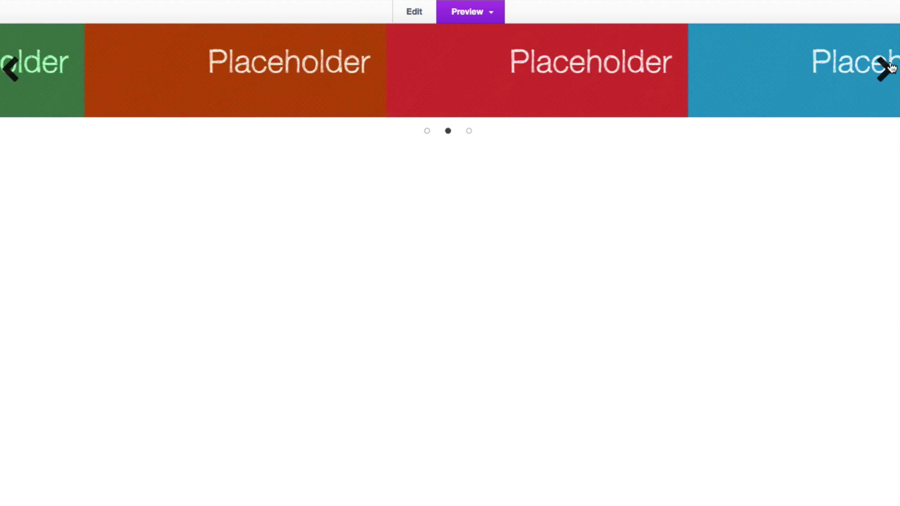
{"action": "left_click", "coordinate": [890, 68]}
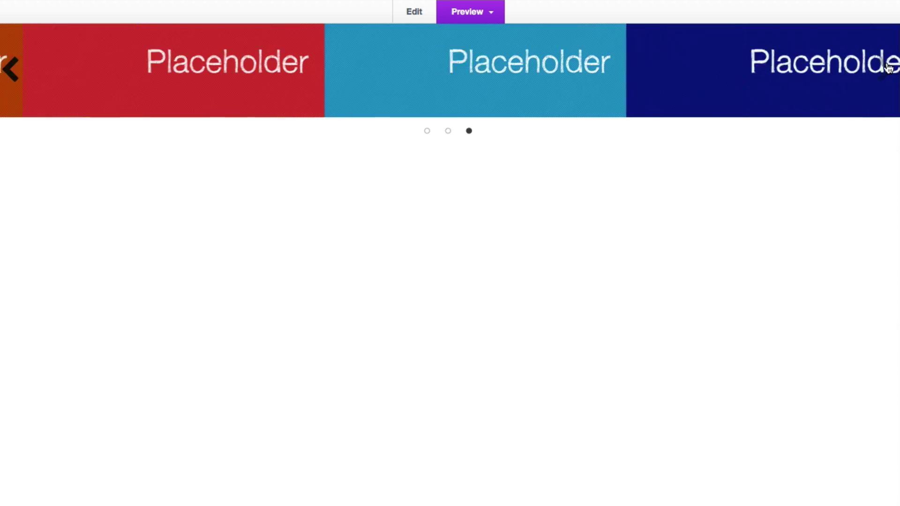